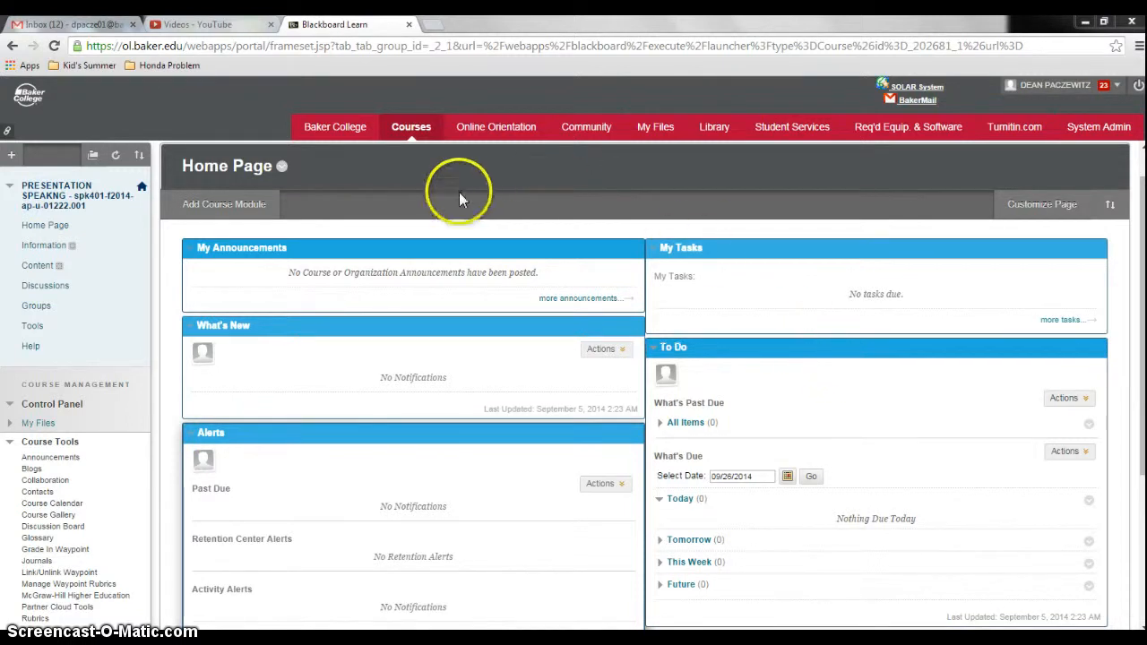
Open the module list for the course home page and remove the Alerts and My Tasks modules.
left_click(212, 211)
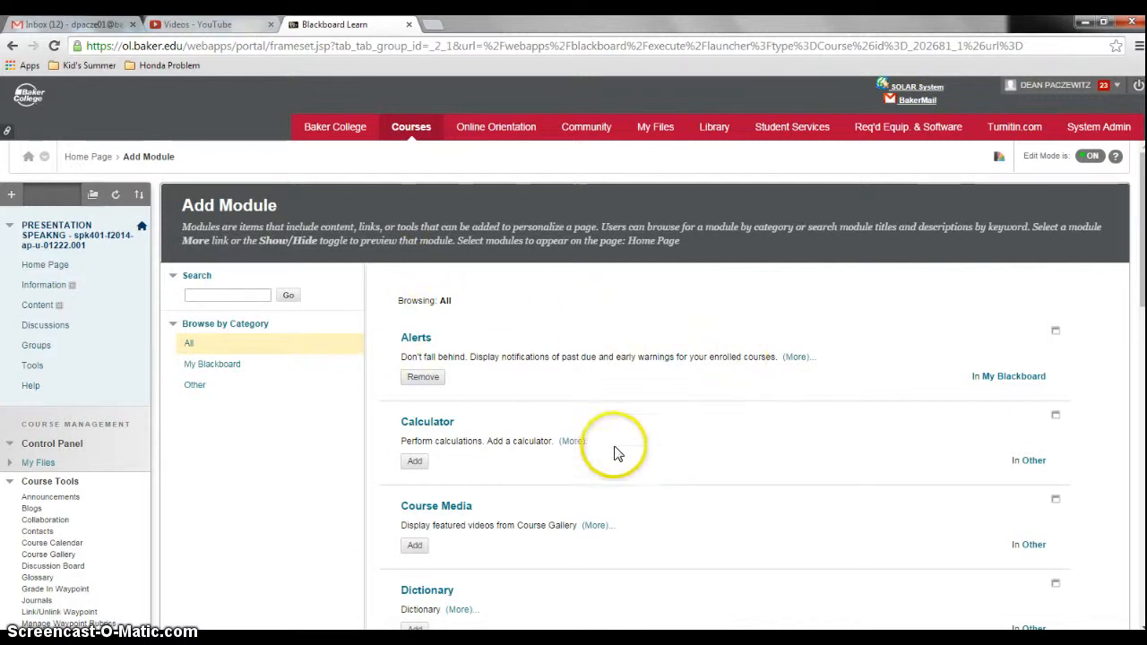
left_click(419, 379)
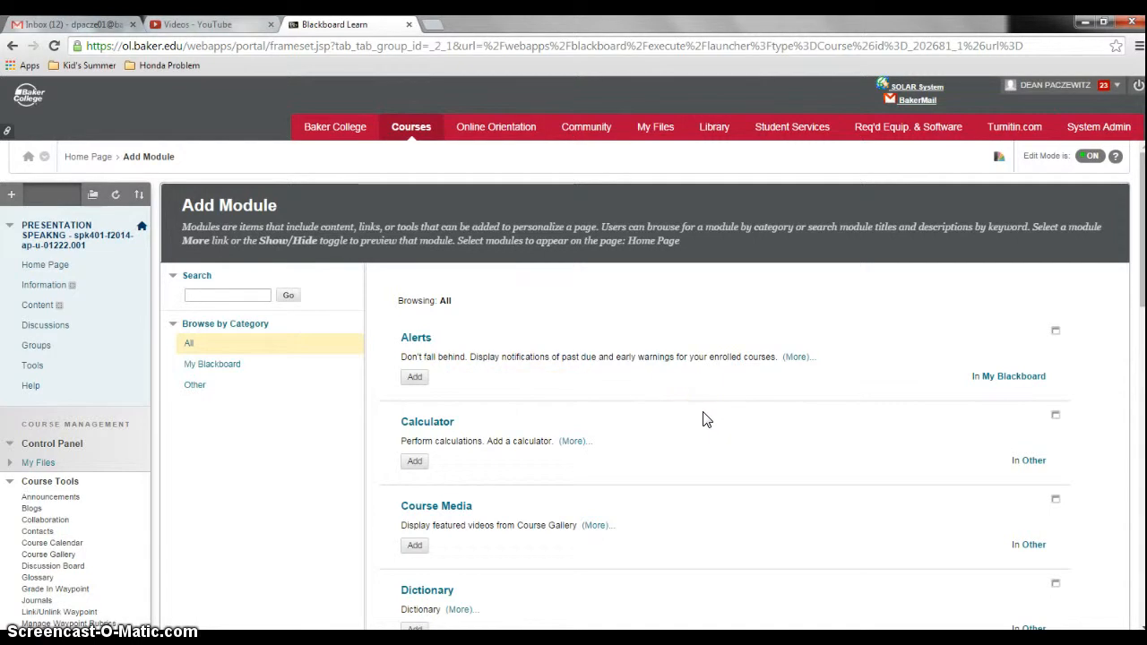
scroll(707, 419, "down", 1)
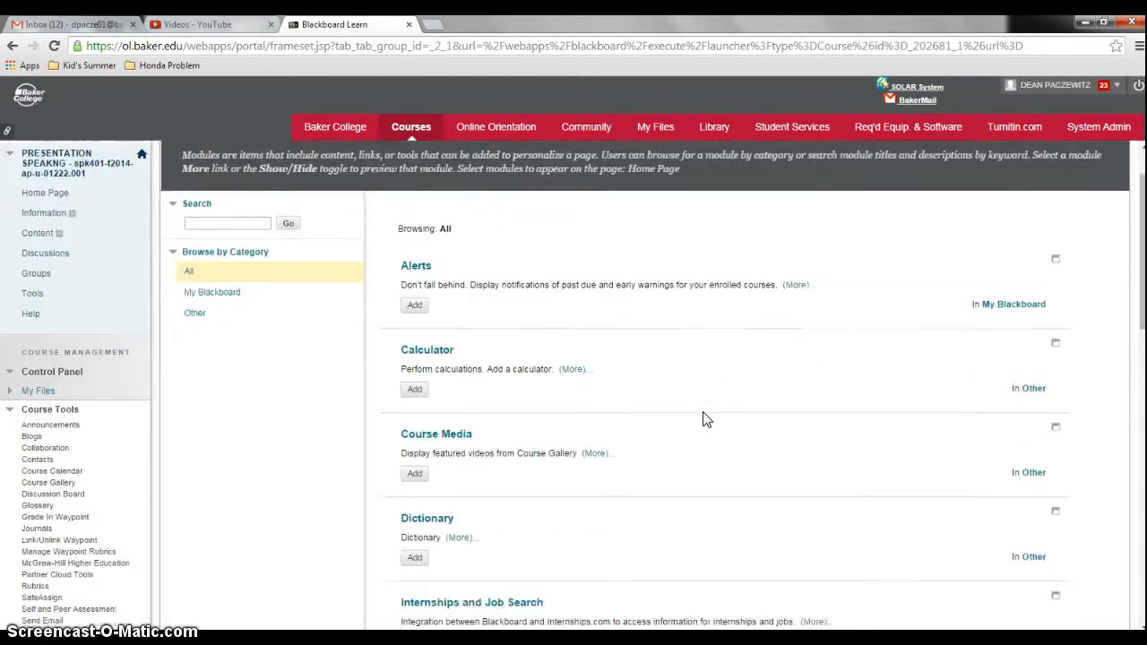
scroll(706, 419, "down", 1)
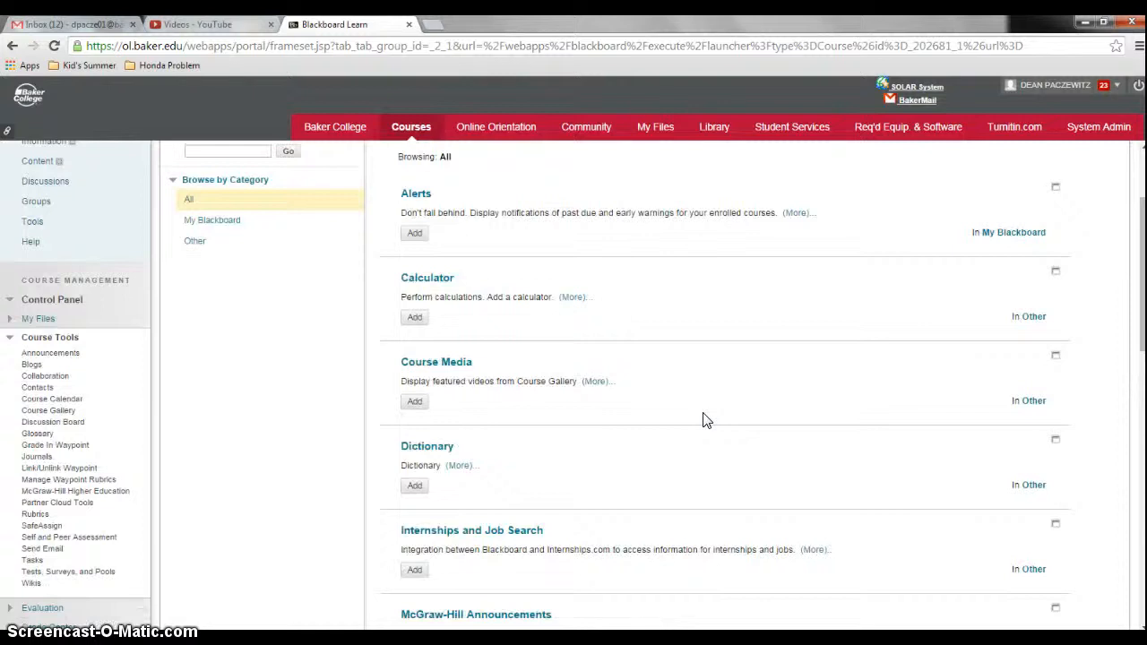
scroll(704, 419, "down", 2)
scroll(704, 419, "down", 6)
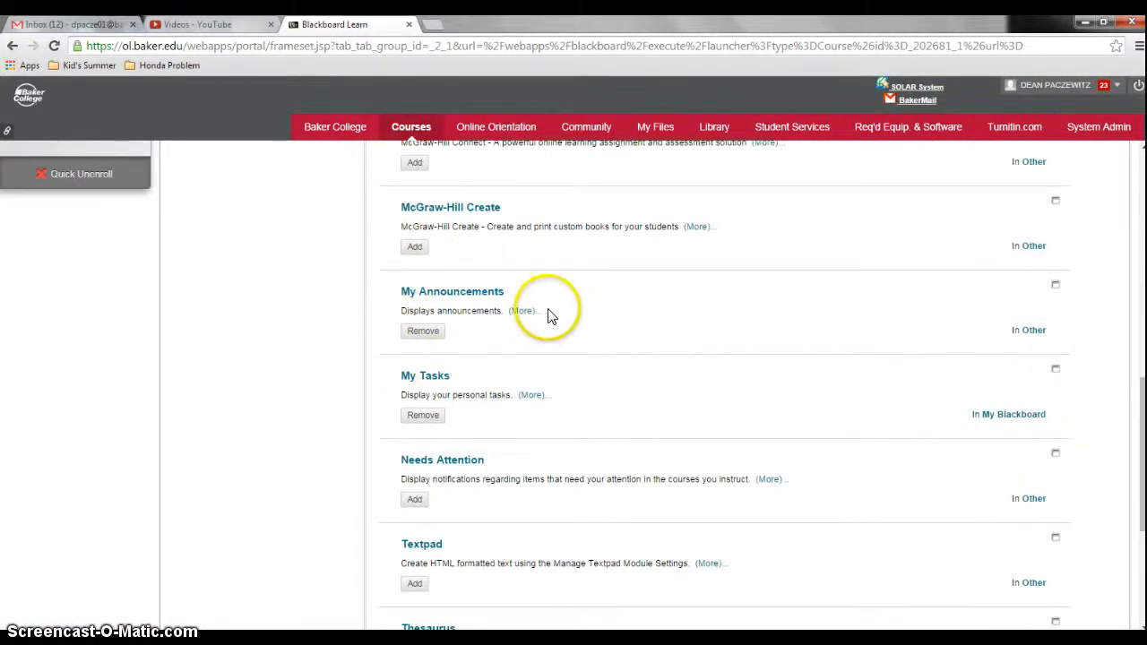
left_click(426, 416)
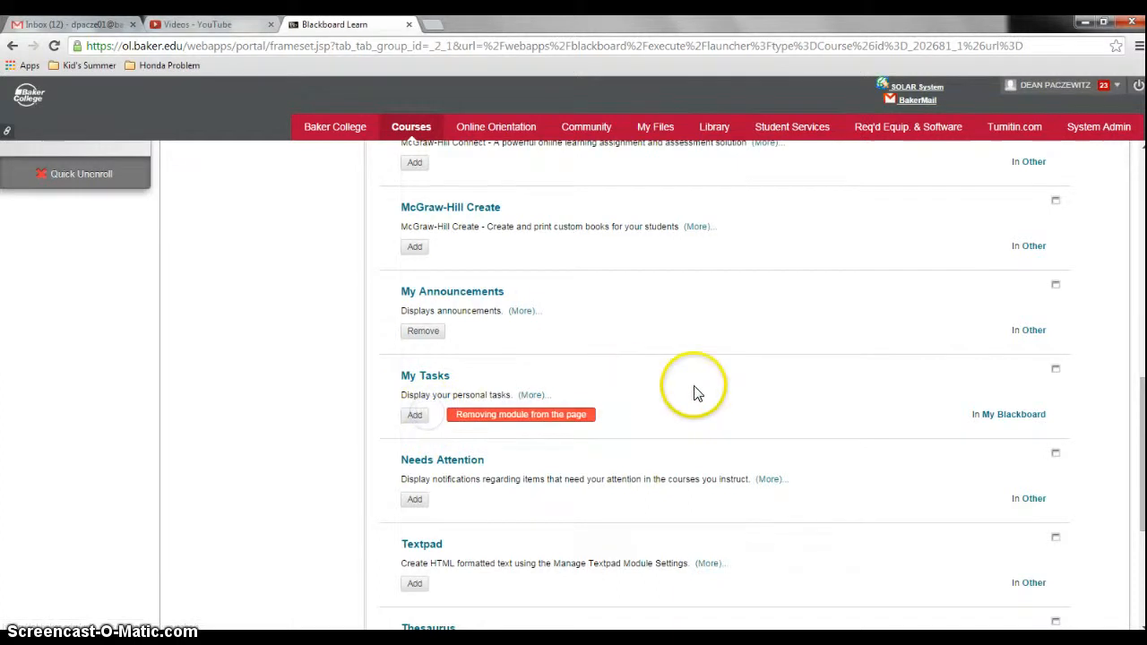
Remove the To Do and What's New modules and return to the course home page.
scroll(694, 391, "down", 3)
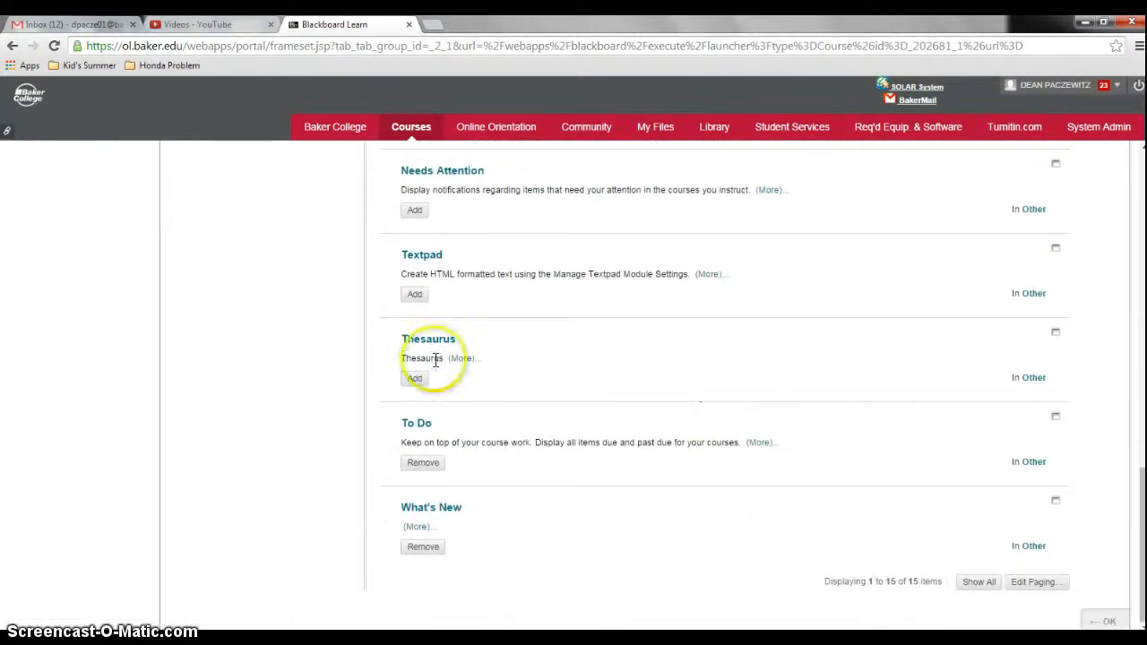
left_click(421, 462)
left_click(430, 549)
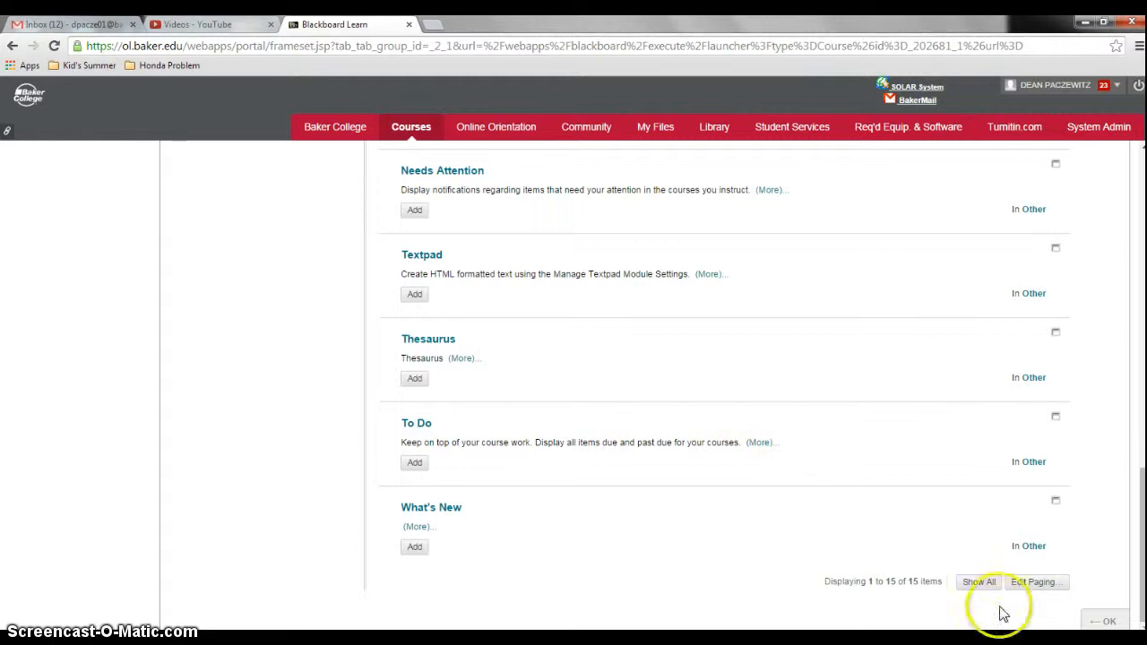
left_click(1110, 622)
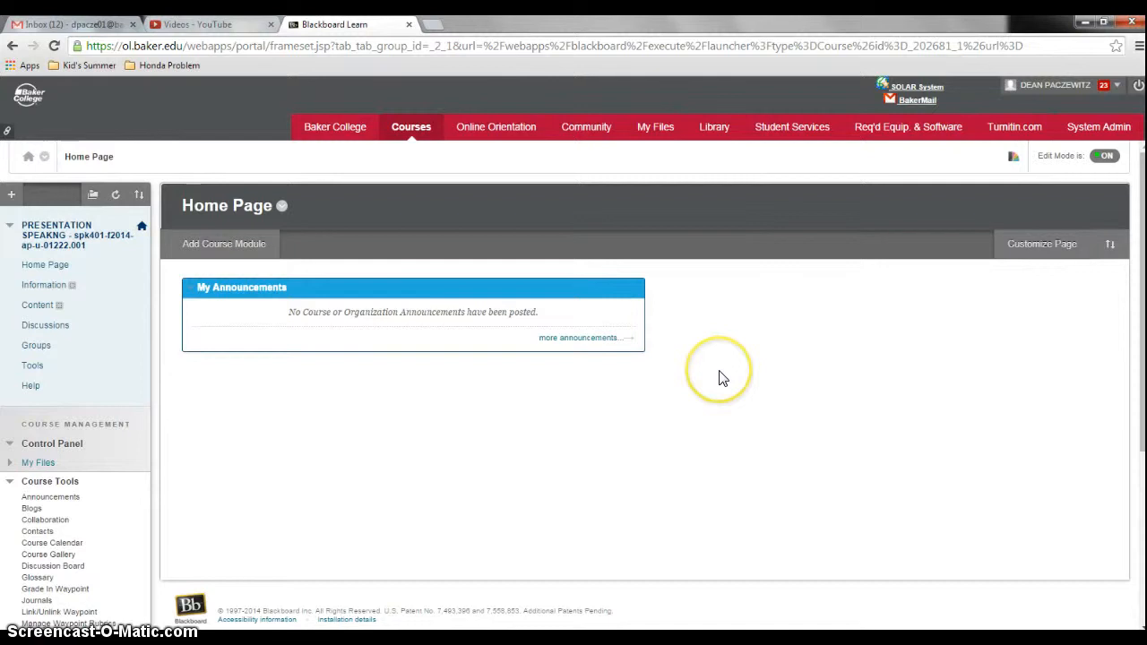
Rename the Home Page module page as Announcements and submit the change.
left_click(49, 272)
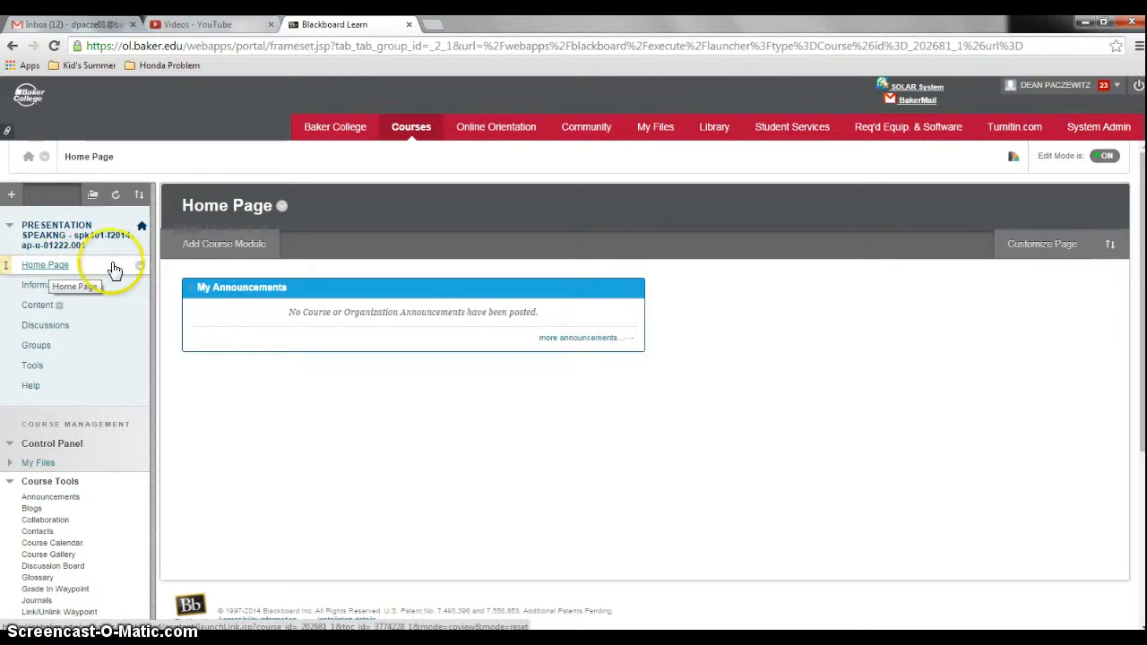
left_click(282, 209)
left_click(288, 235)
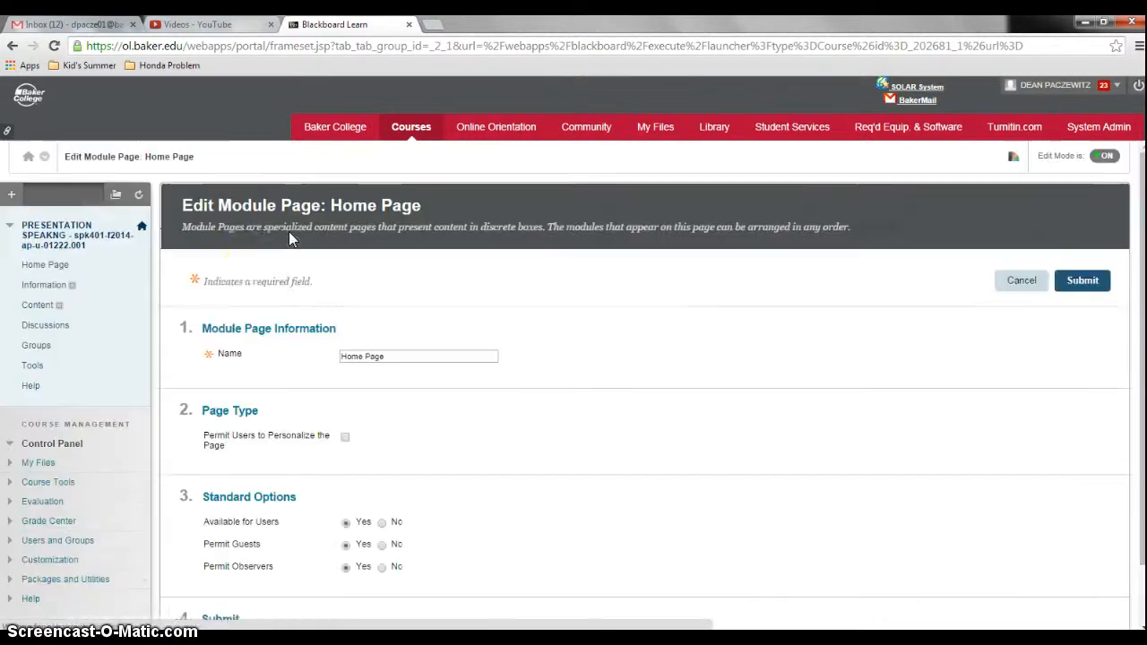
left_click(211, 329)
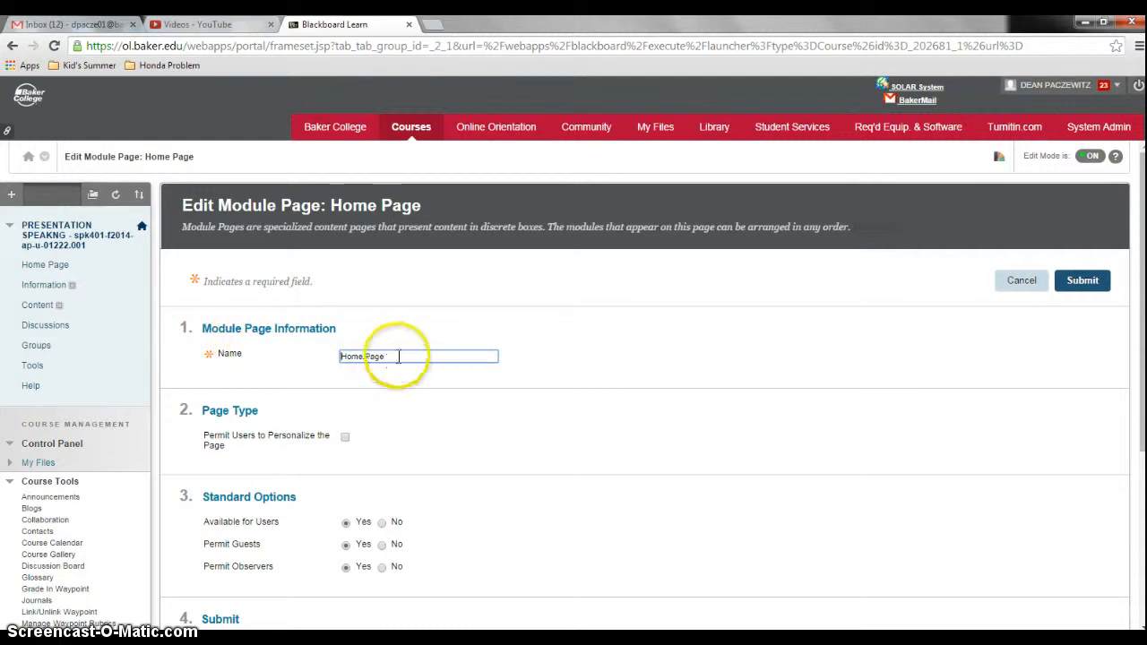
left_click_drag(397, 357, 345, 357)
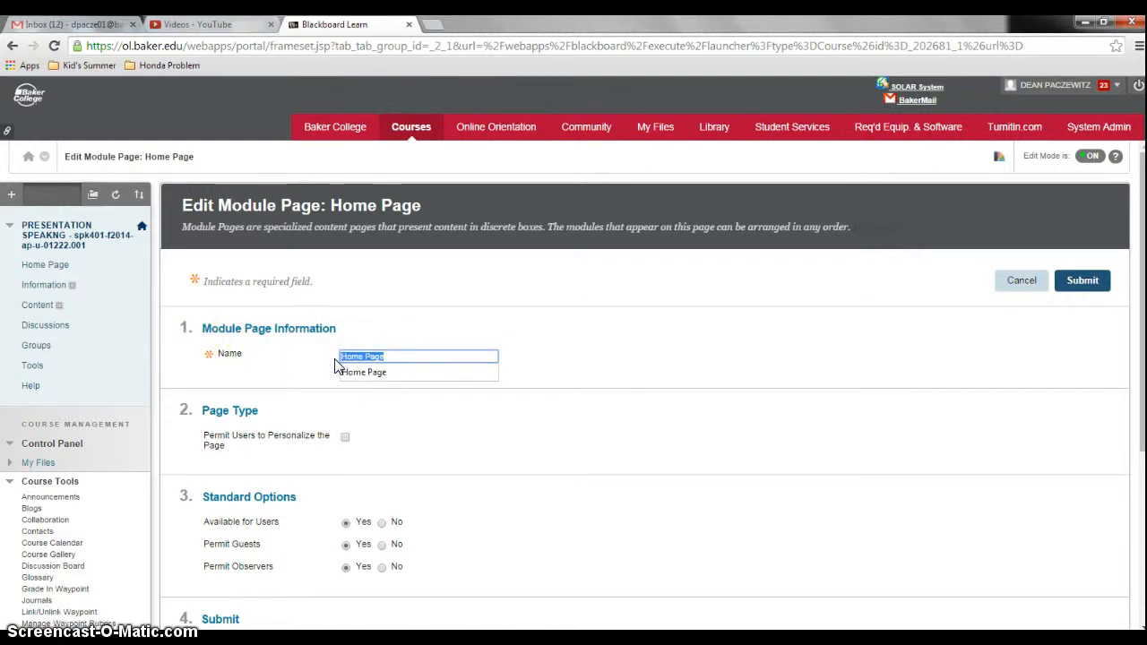
type("A")
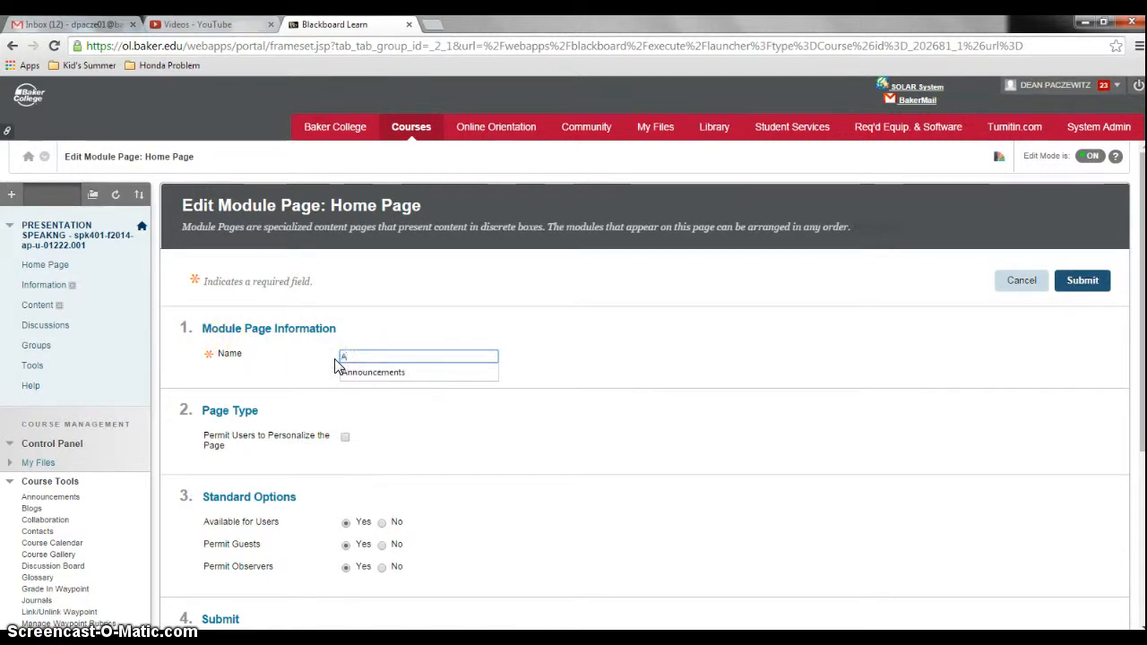
key("Down")
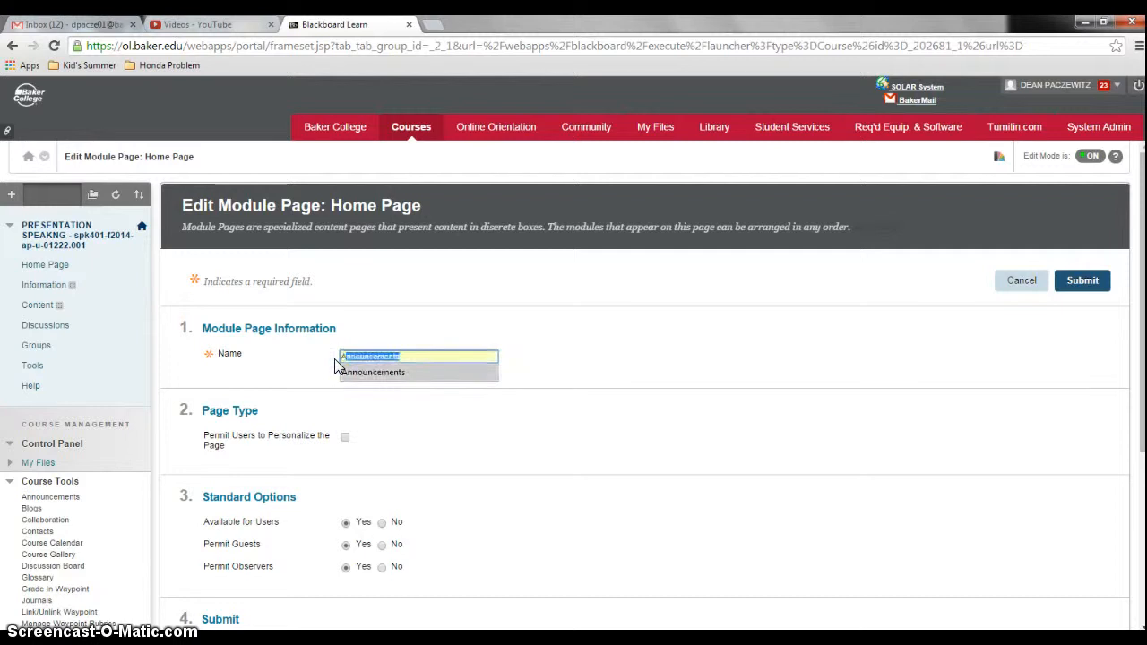
left_click(448, 374)
left_click(433, 373)
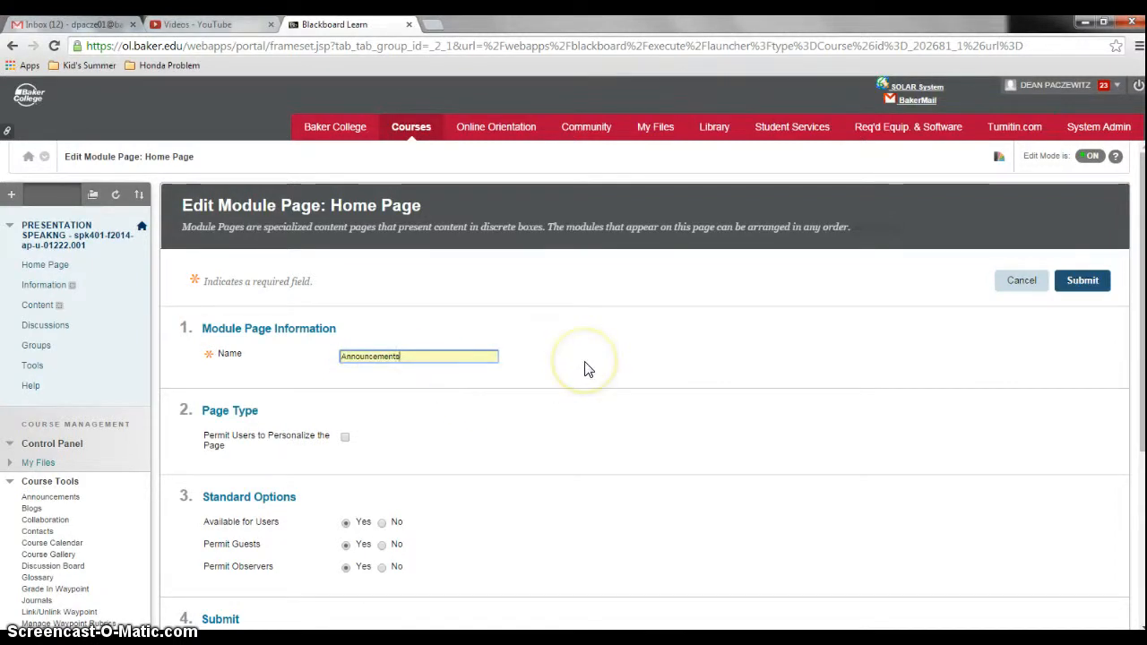
left_click(1081, 280)
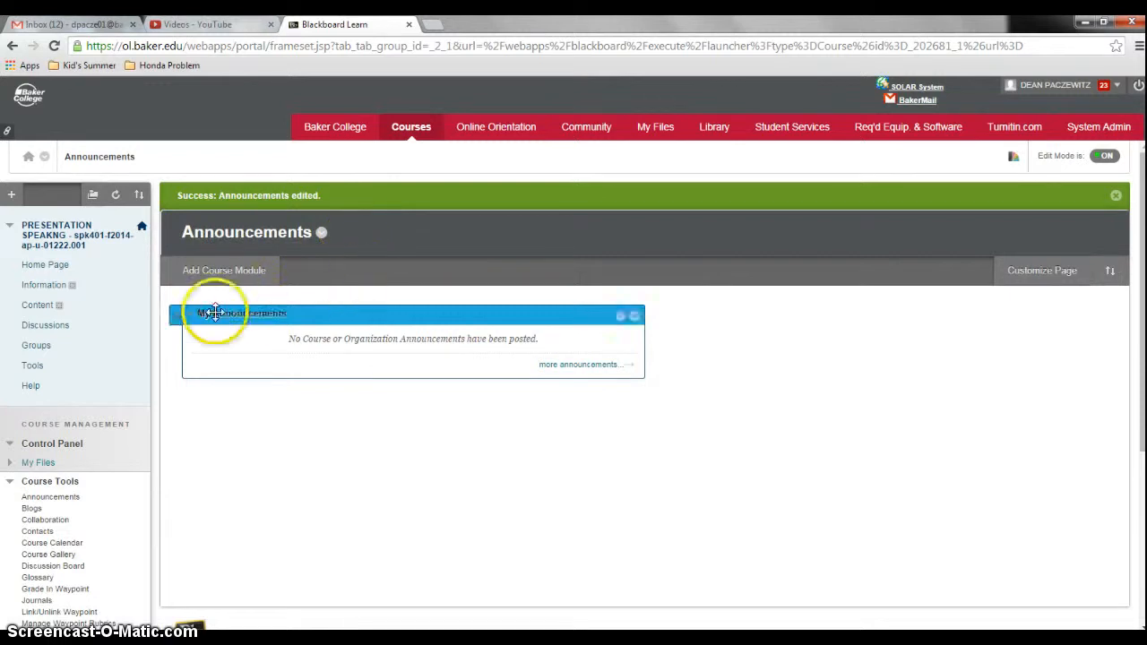
Rename the Home Page link in the course menu as Announcements and save it.
left_click(140, 267)
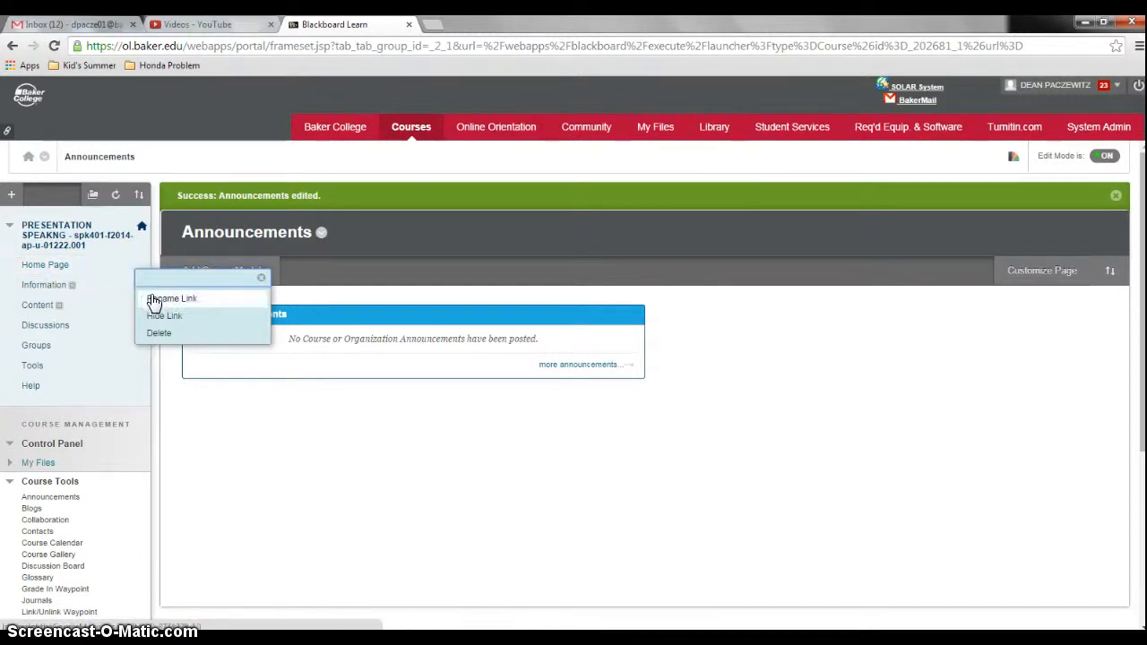
left_click(153, 301)
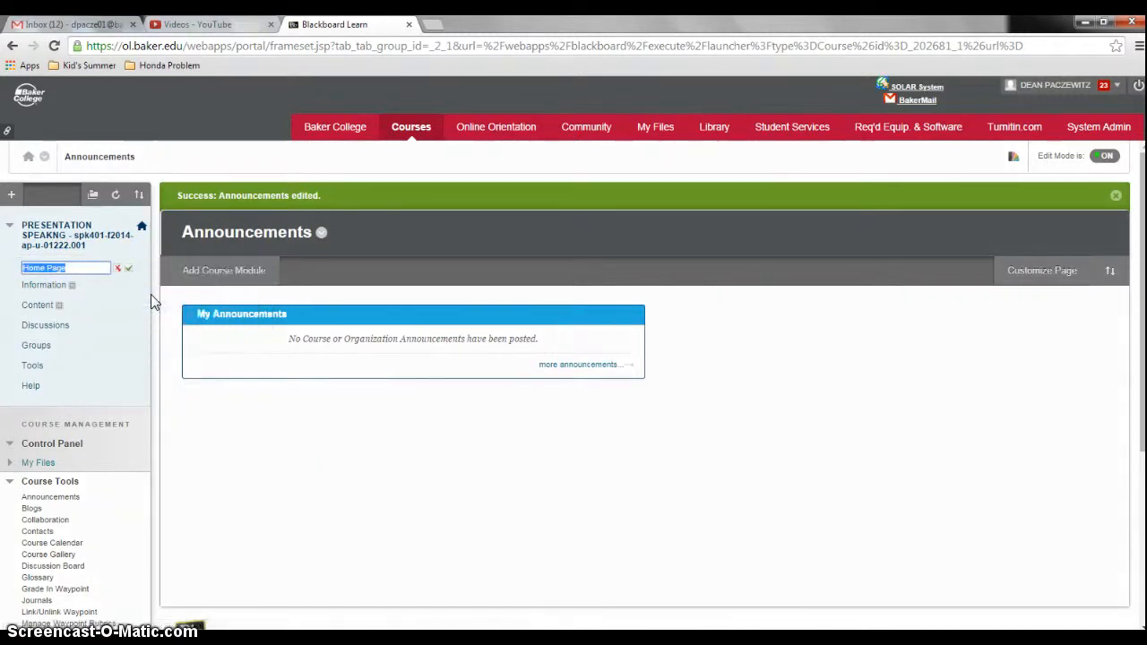
type("An")
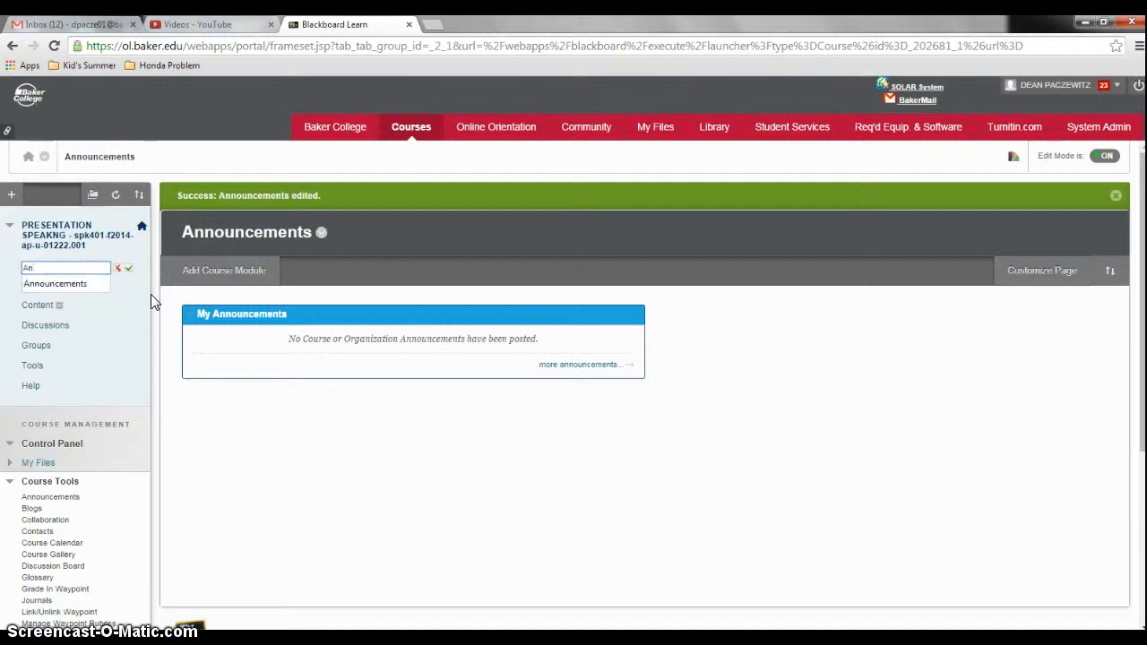
key("Down")
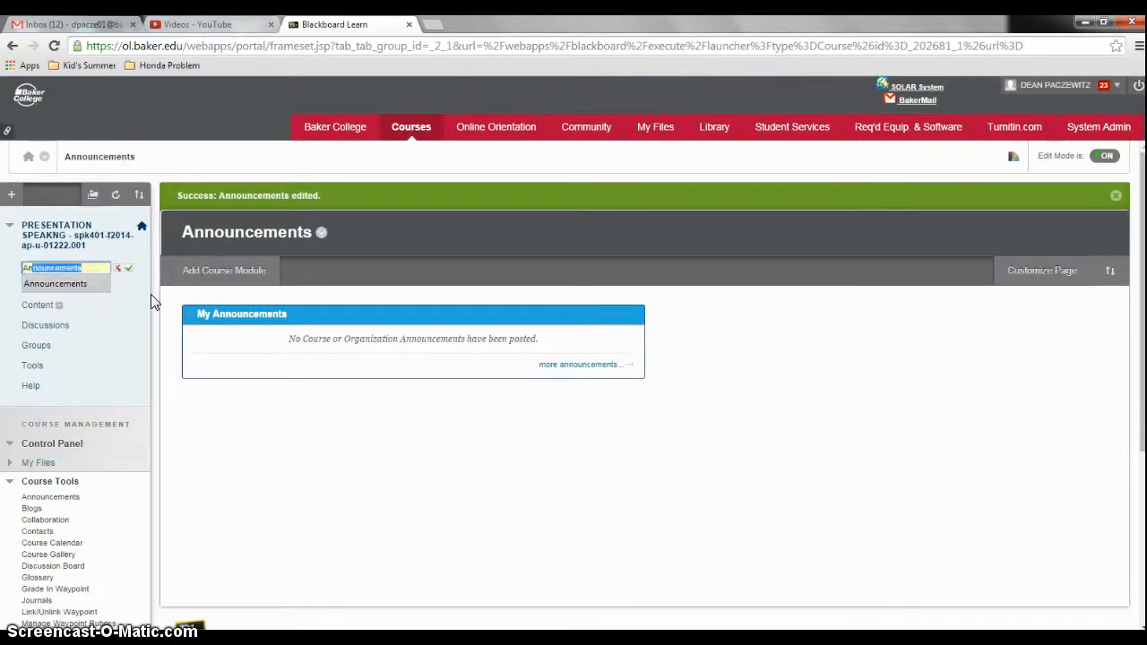
key("Return")
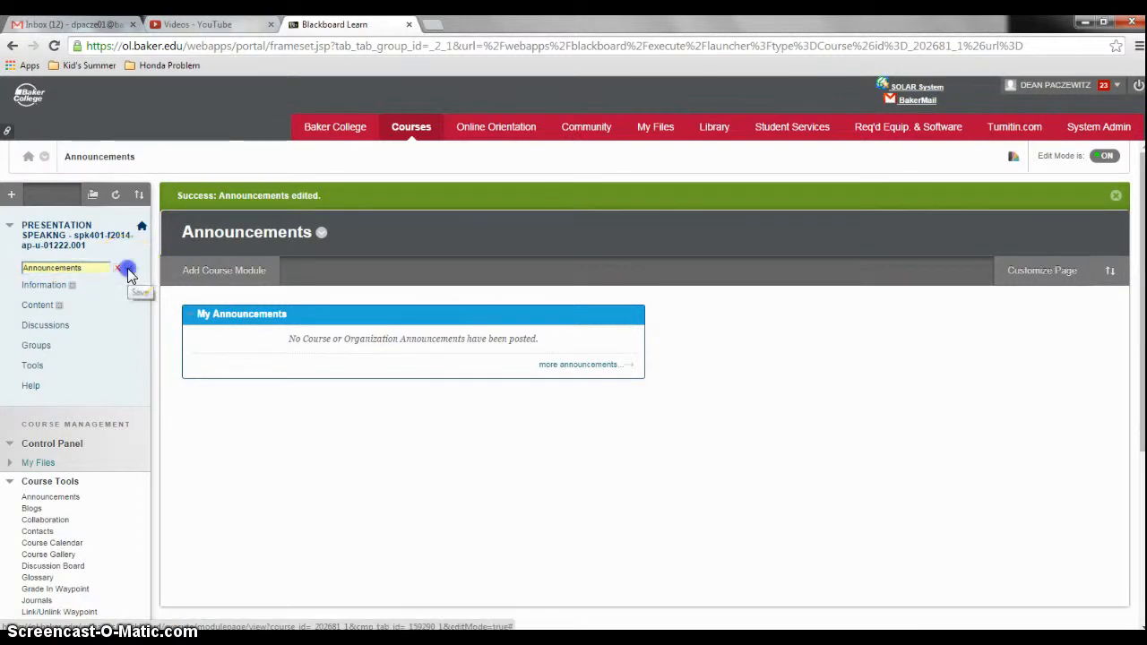
left_click(128, 269)
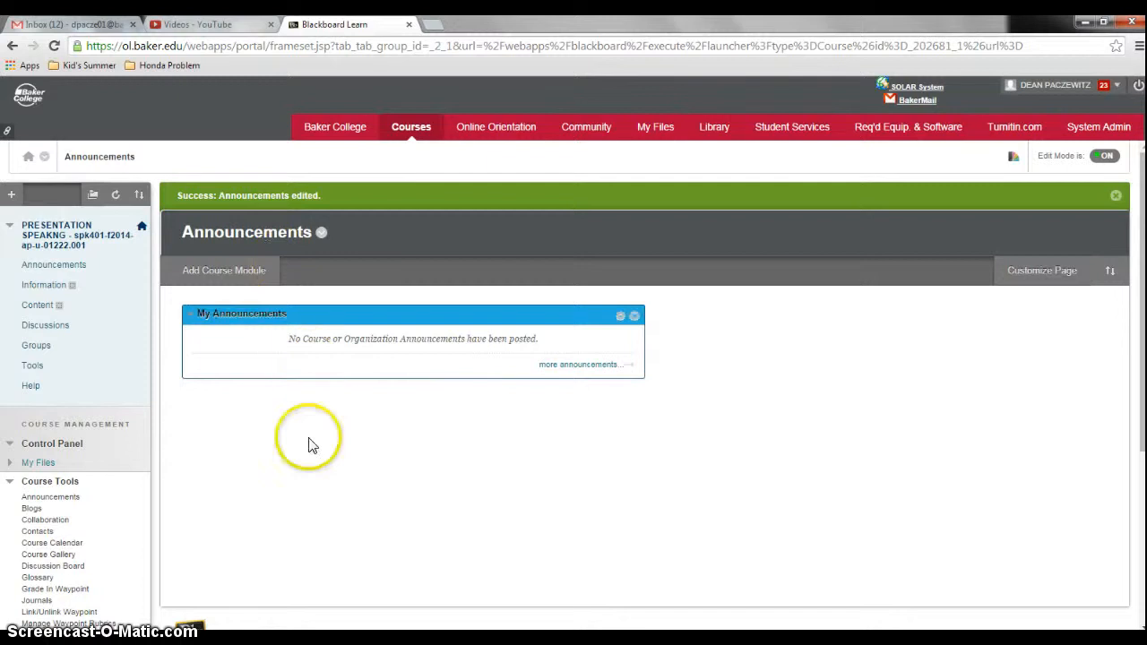
View the Information page, return to the Announcements page and look at the Course Tools list.
left_click(35, 289)
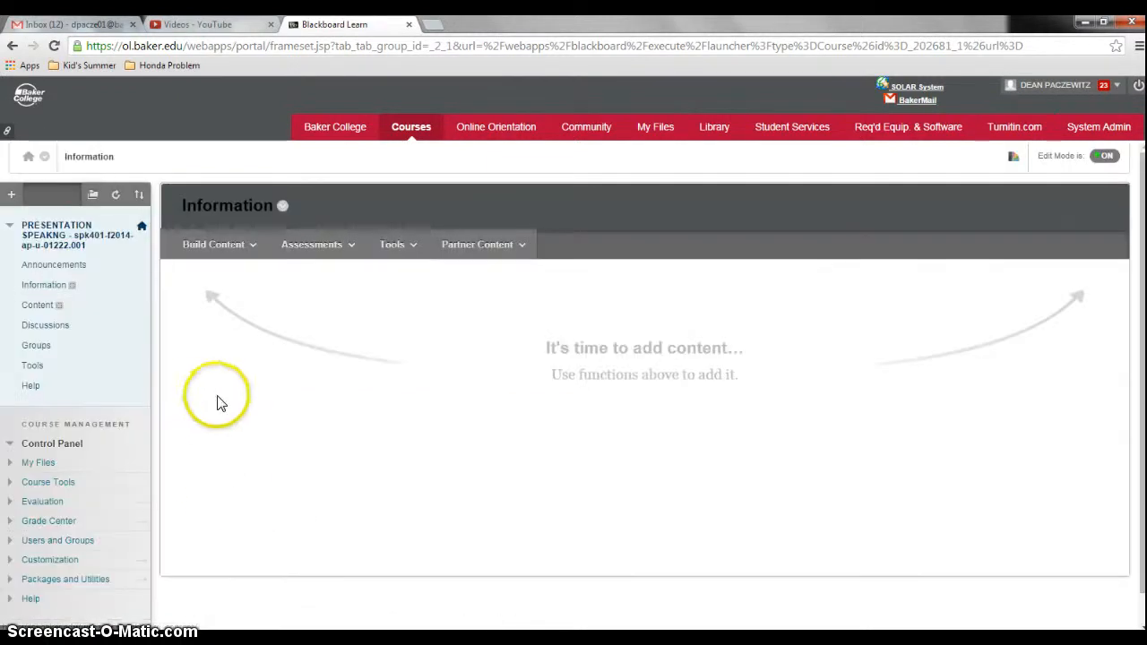
left_click(61, 268)
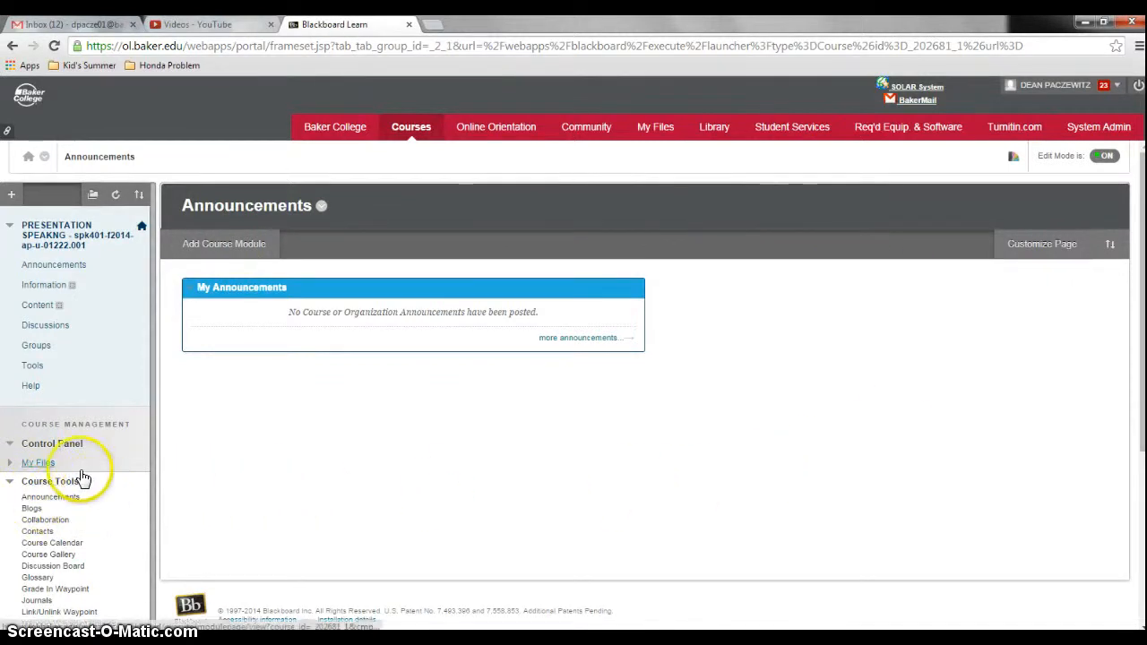
left_click(11, 485)
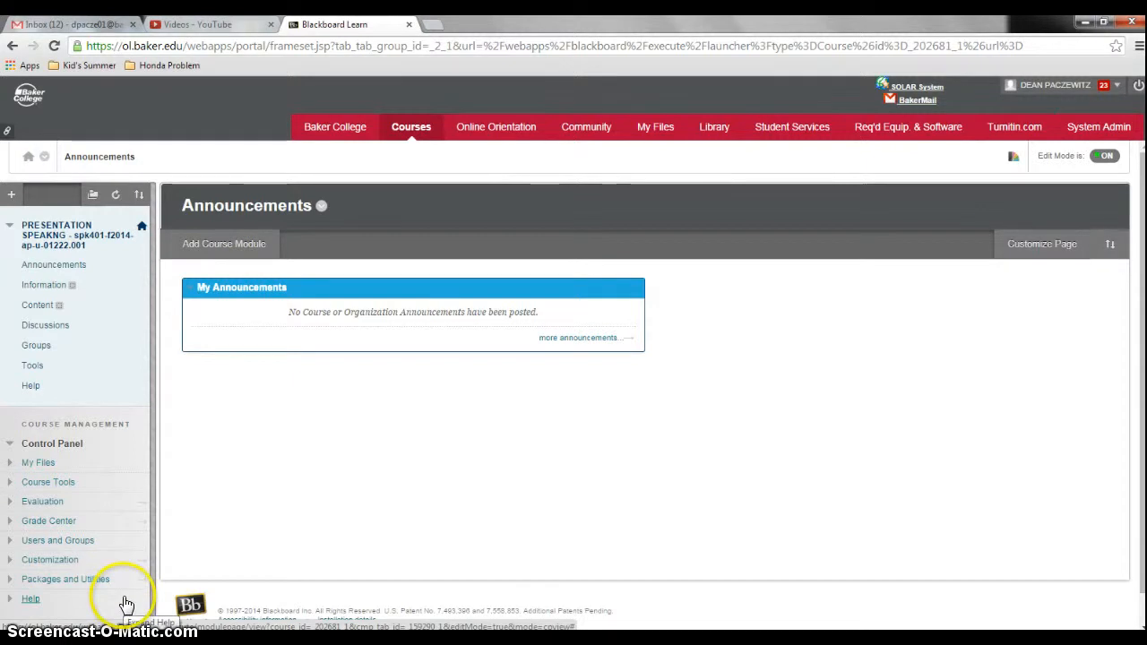
left_click(47, 488)
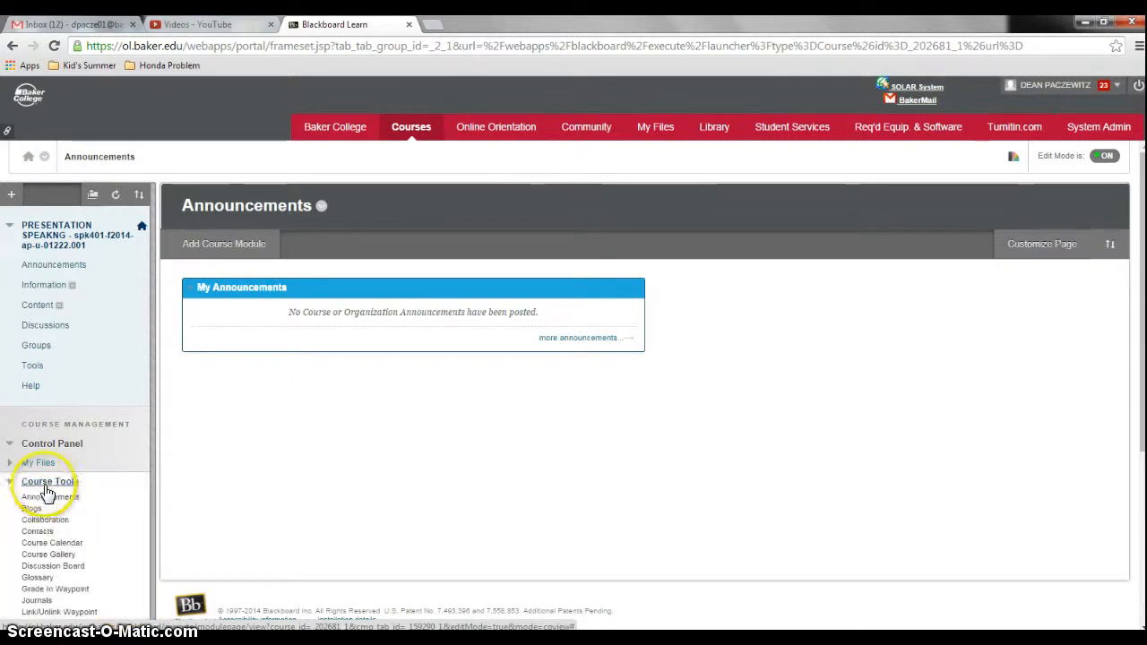
Start a new course announcement with the subject "Test for recording" and the message "Test".
left_click(52, 497)
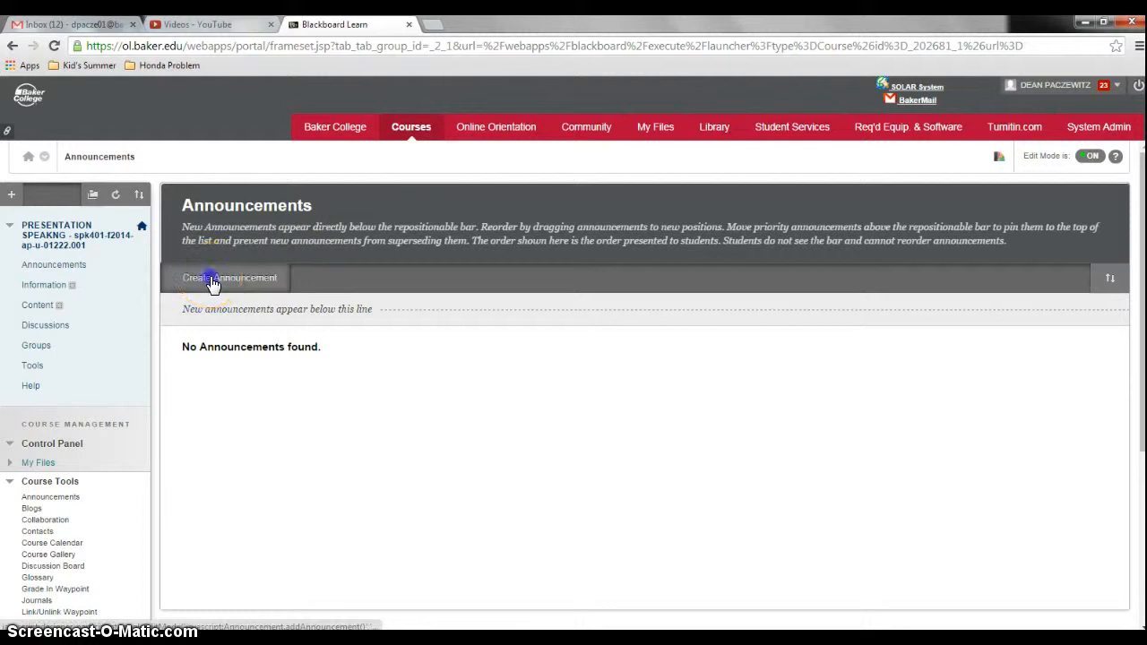
left_click(366, 385)
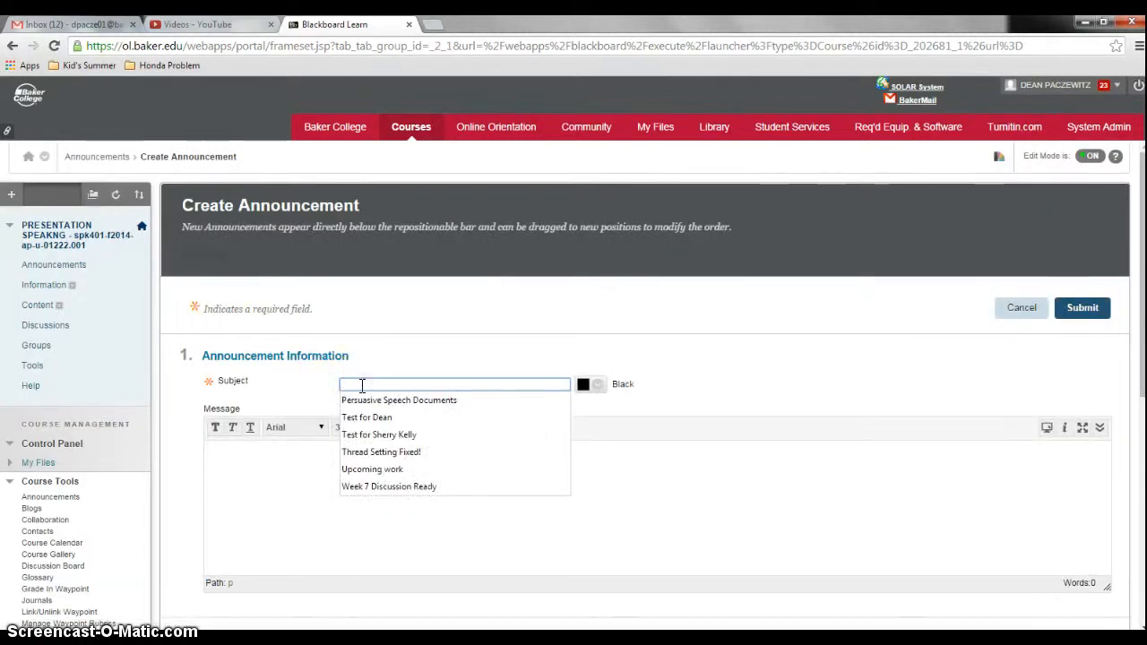
type("Test for")
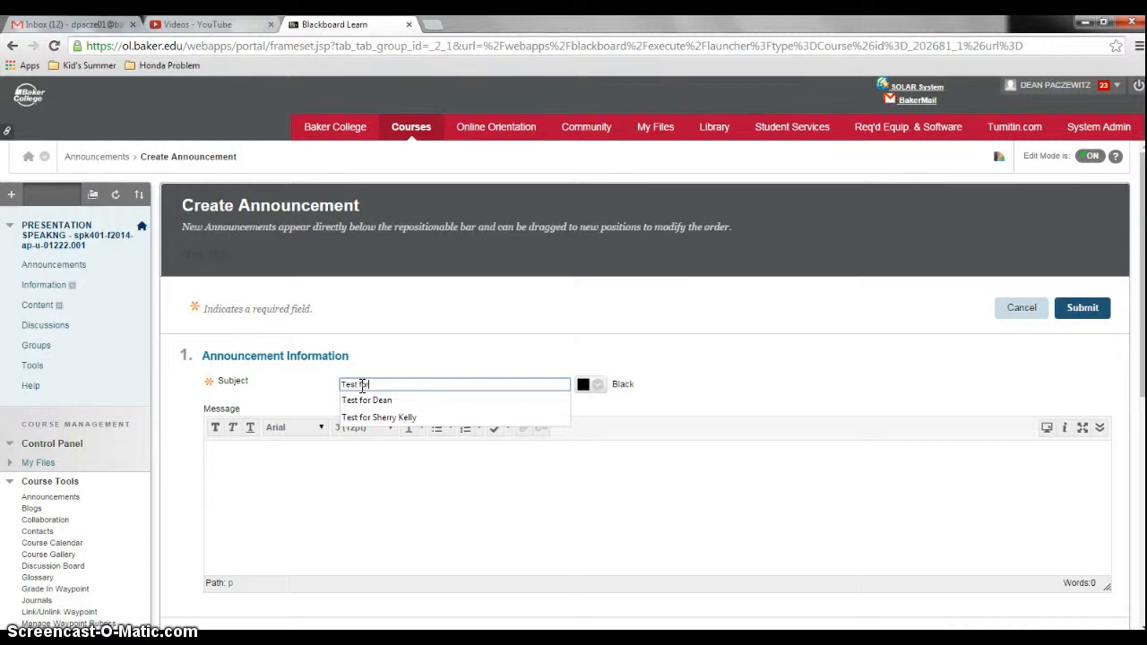
type(" recording")
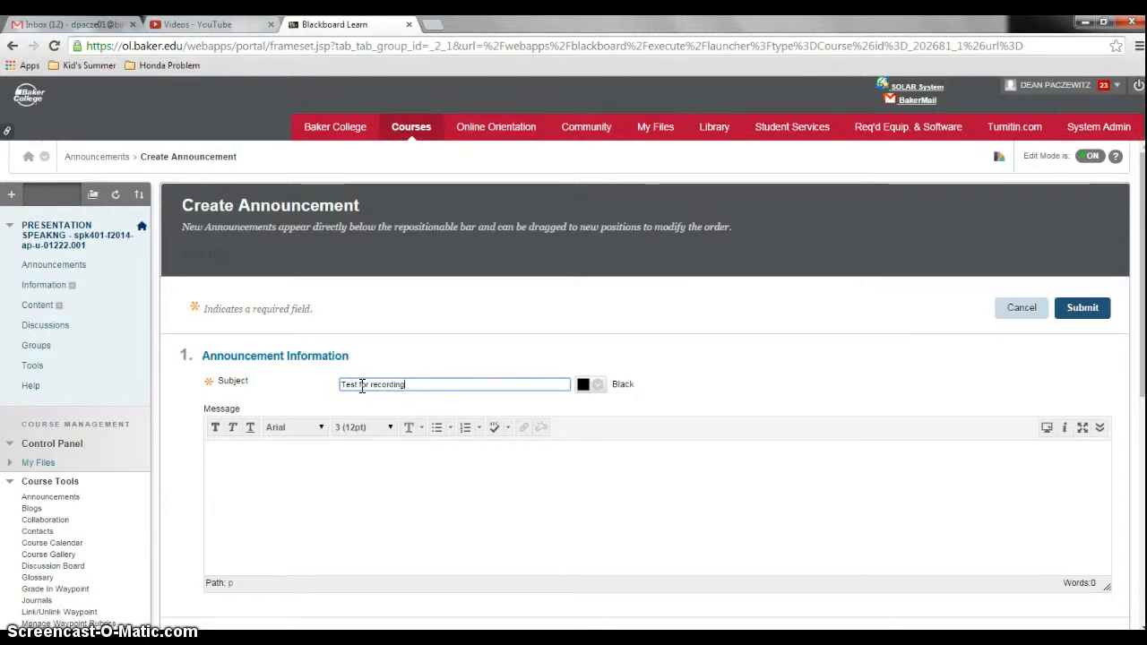
left_click(315, 485)
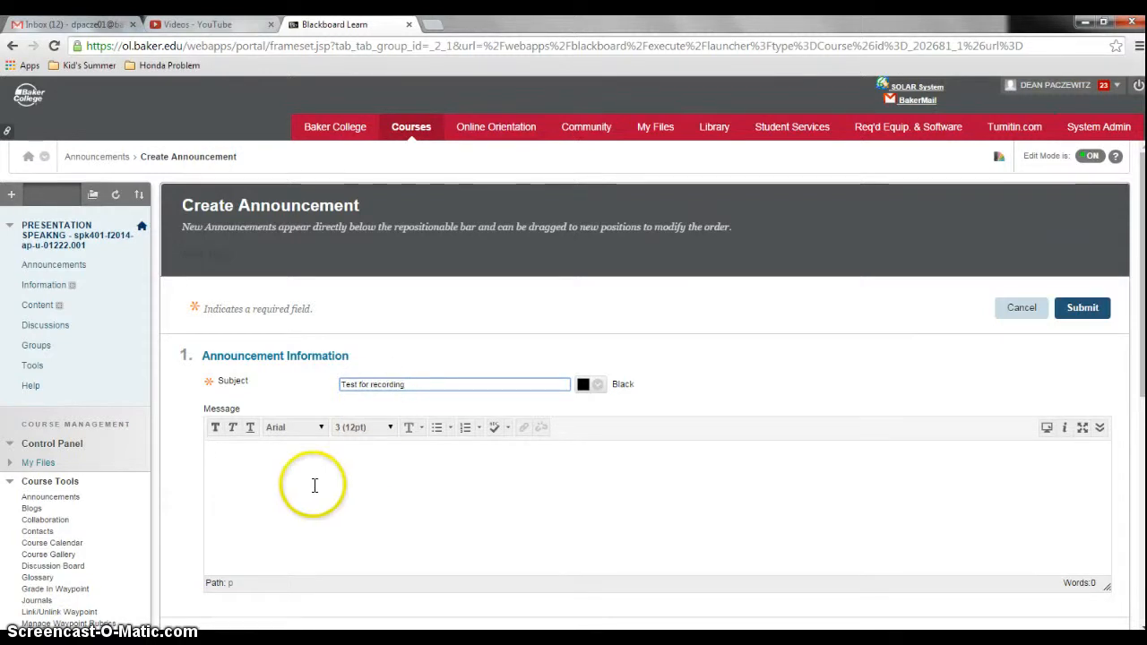
left_click(308, 482)
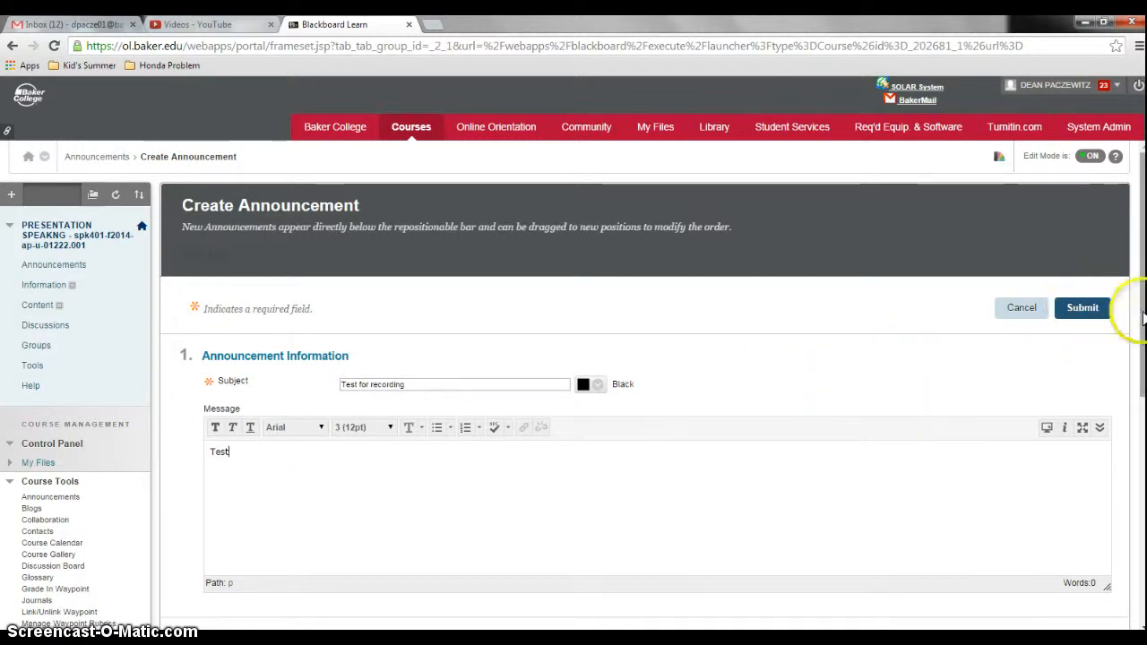
Set the announcement's duration to Not Date Restricted.
scroll(1120, 340, "down", 2)
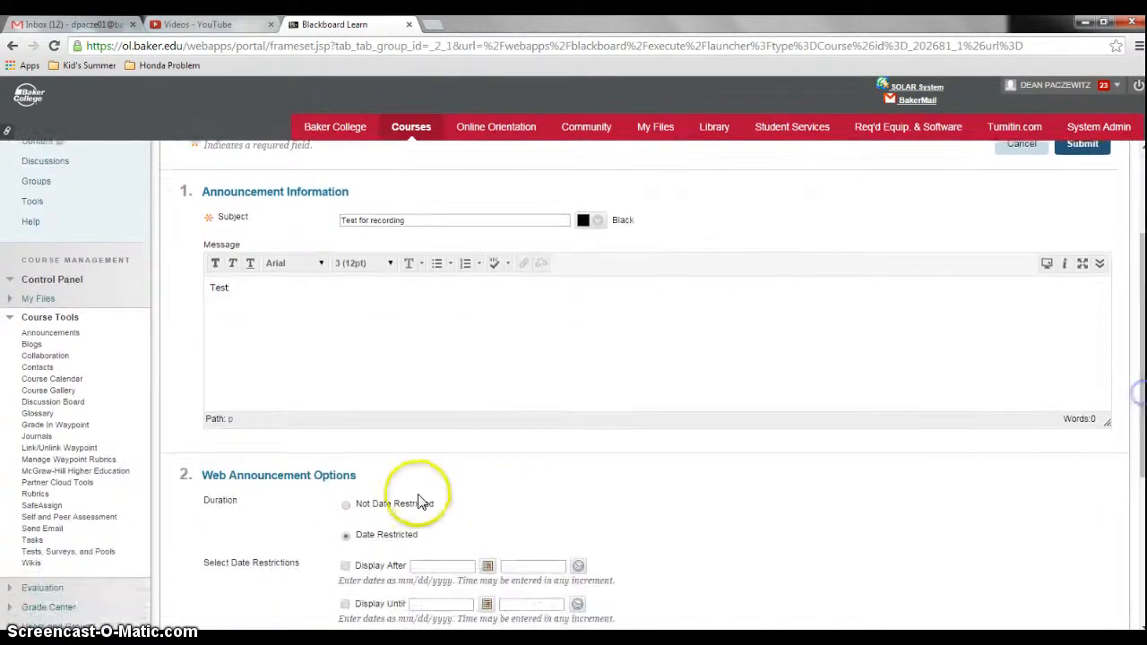
left_click(346, 504)
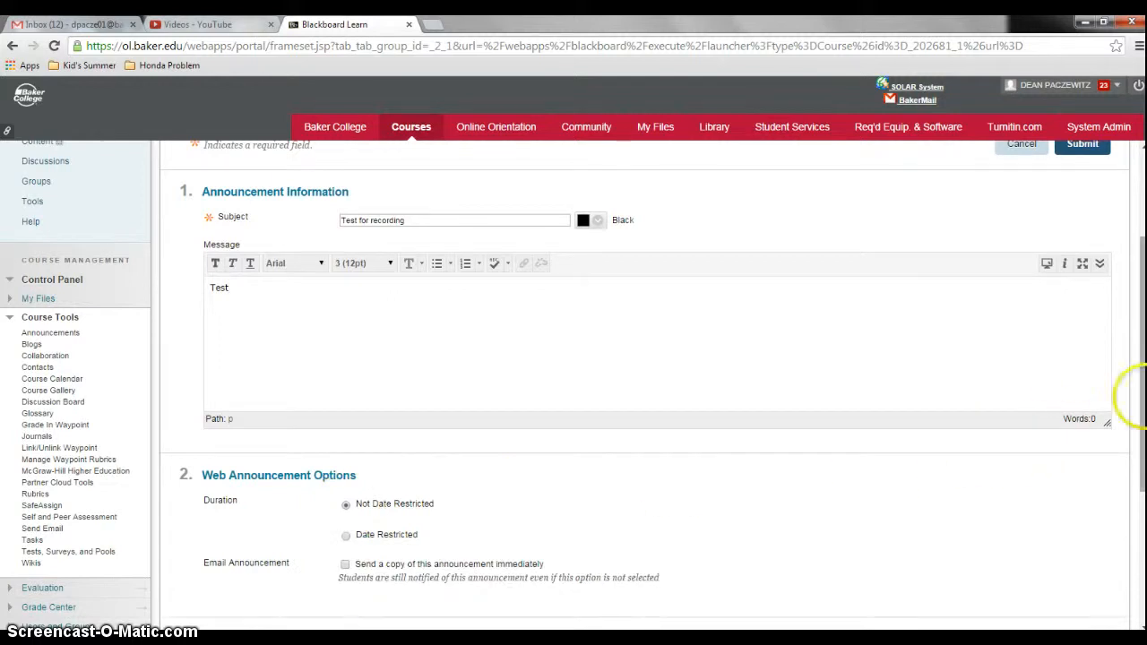
Submit the "Test for recording" announcement and open it from the My Announcements module on the course's Announcements page.
scroll(346, 504, "up", 2)
left_click(1087, 308)
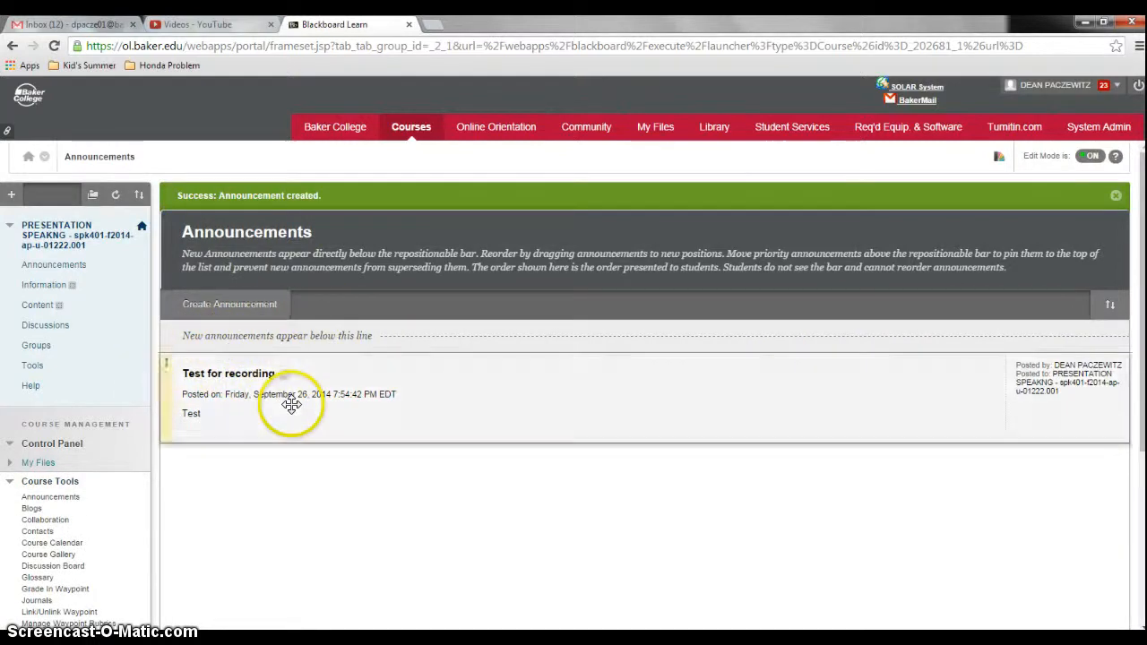
left_click(41, 269)
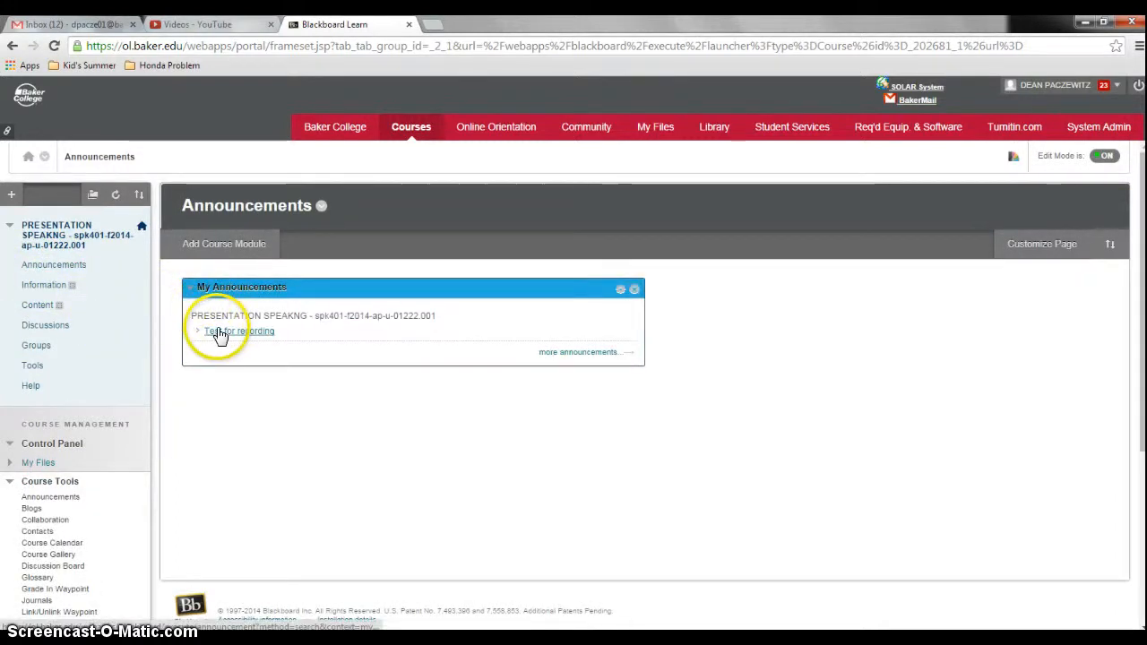
left_click(218, 332)
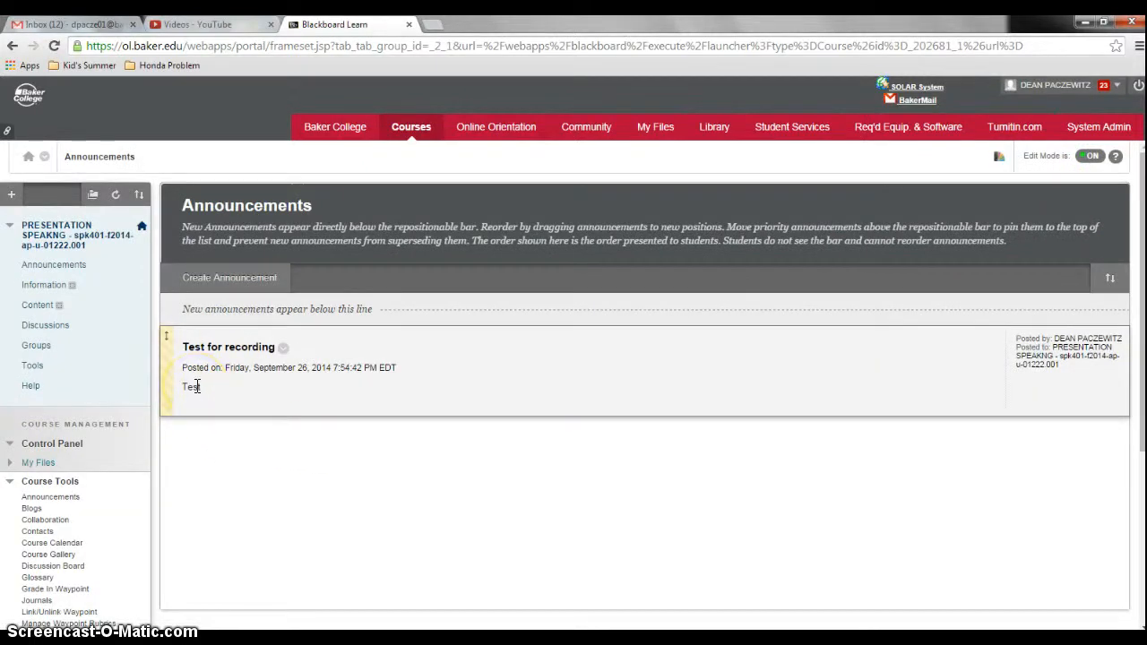
Return to the Announcements page, open the Announcements course tool and delete the "Test for recording" announcement.
left_click(54, 264)
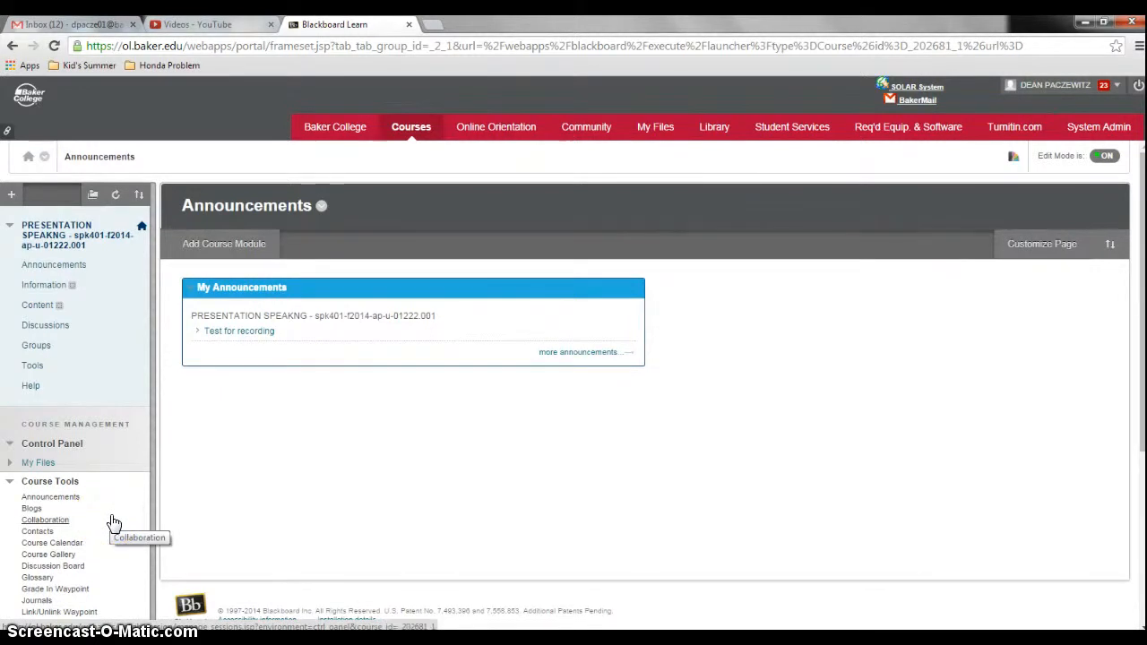
scroll(114, 522, "down", 1)
left_click(78, 434)
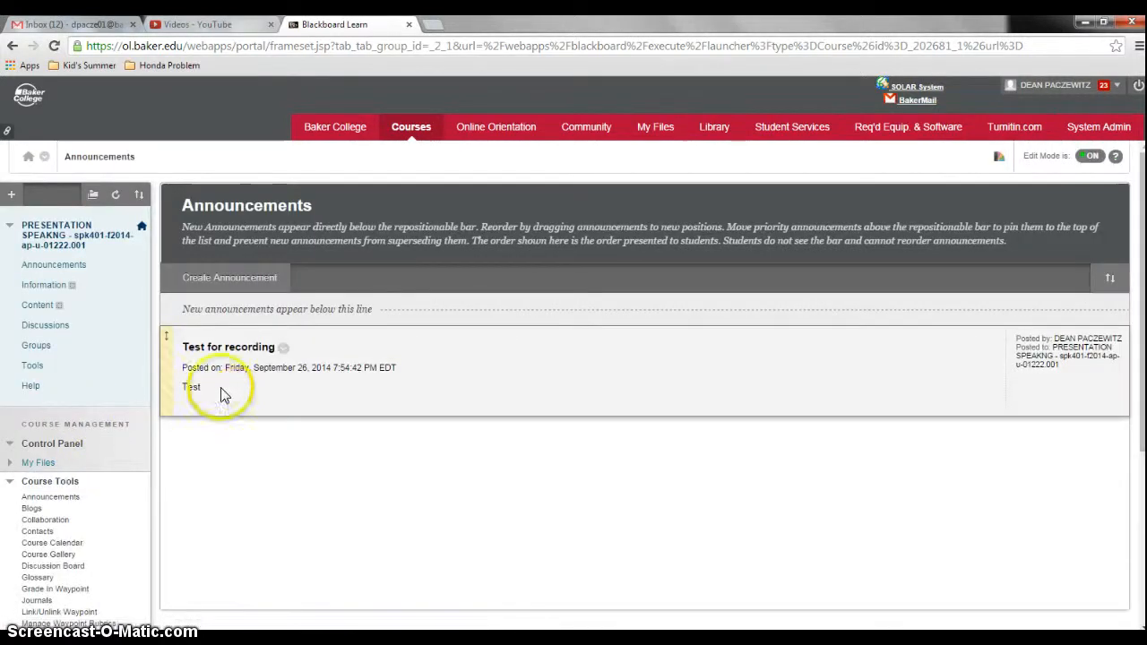
left_click(283, 349)
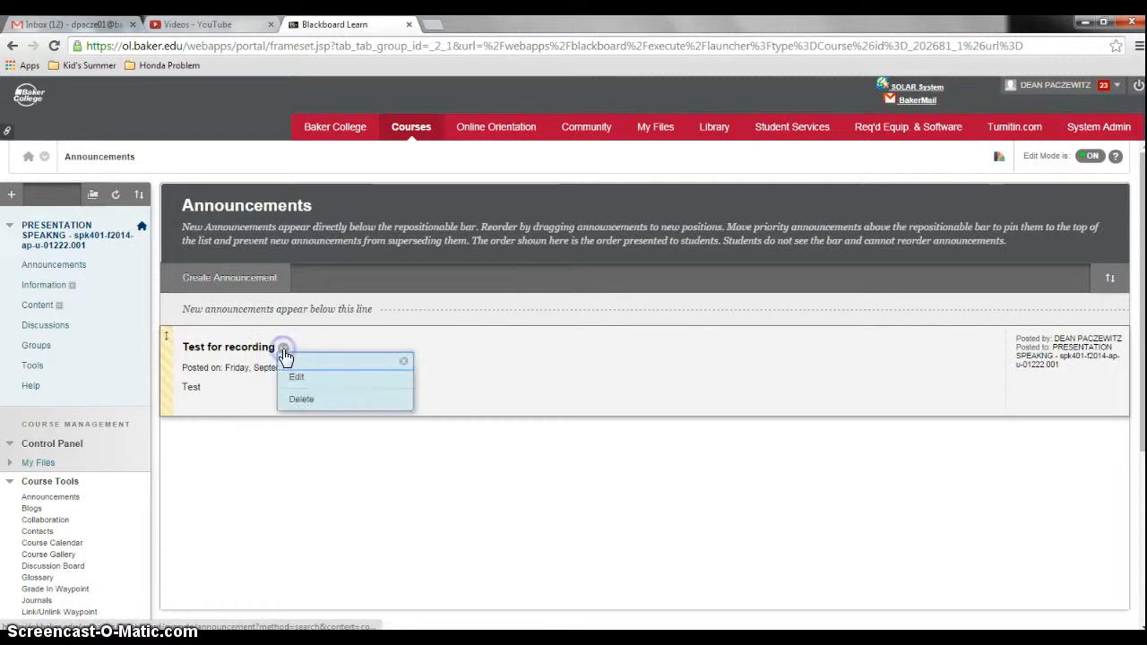
left_click(298, 401)
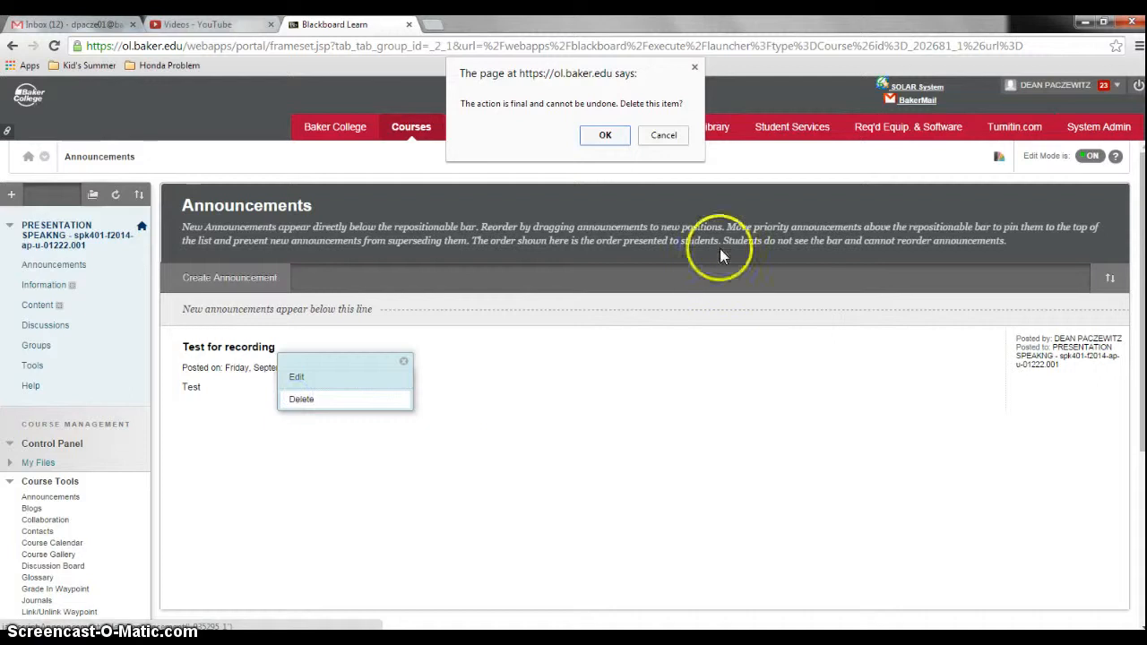
left_click(605, 135)
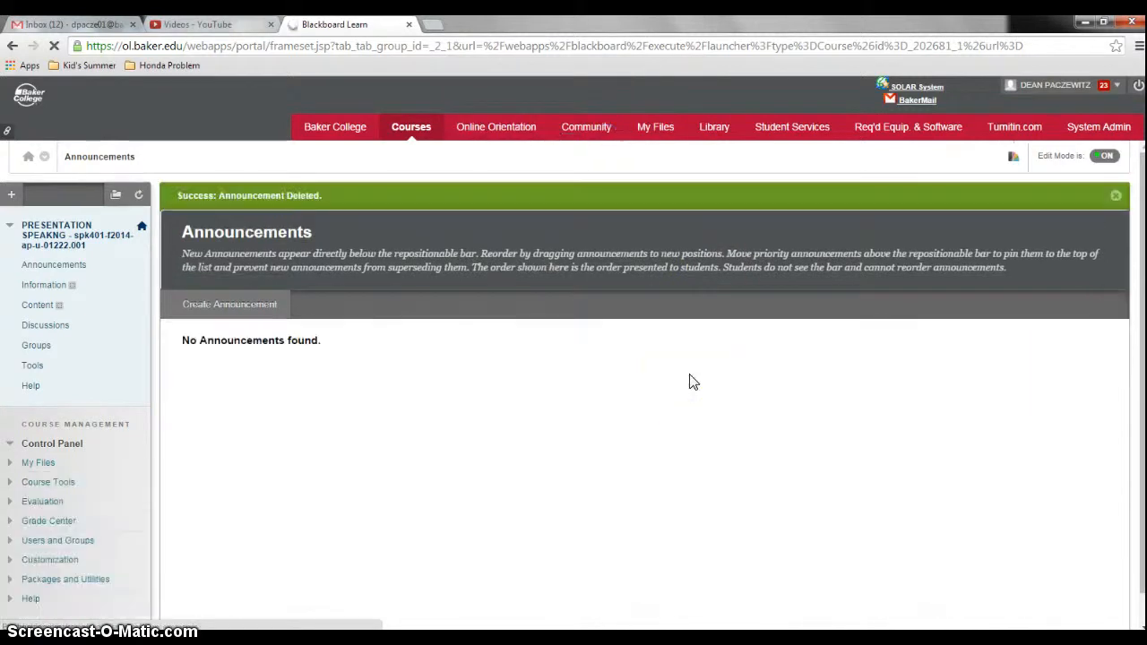